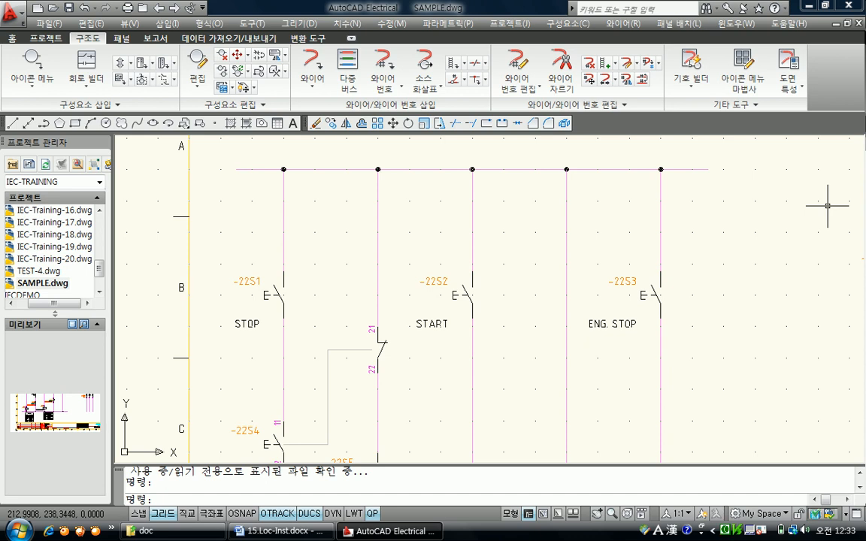
- Set the location code of the current drawing to MC in its drawing properties
{"action": "left_click", "coordinate": [791, 68]}
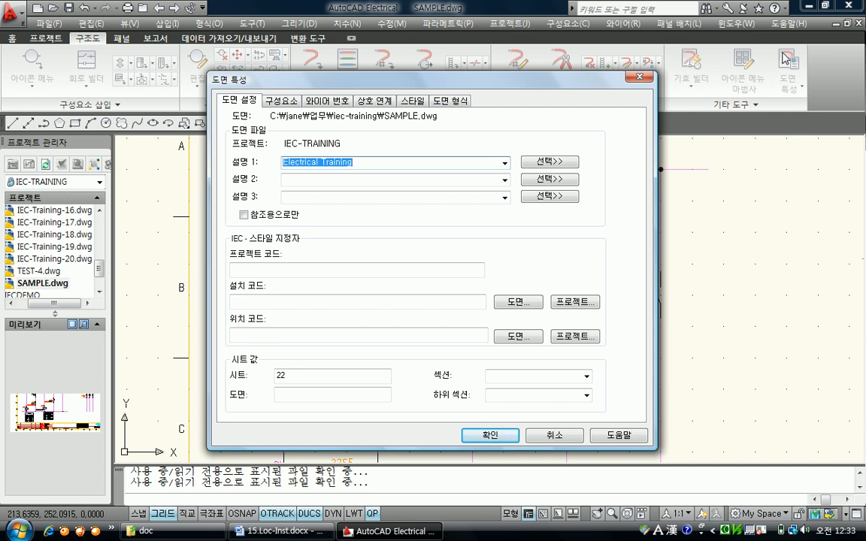
{"action": "left_click", "coordinate": [252, 303]}
{"action": "left_click", "coordinate": [247, 337]}
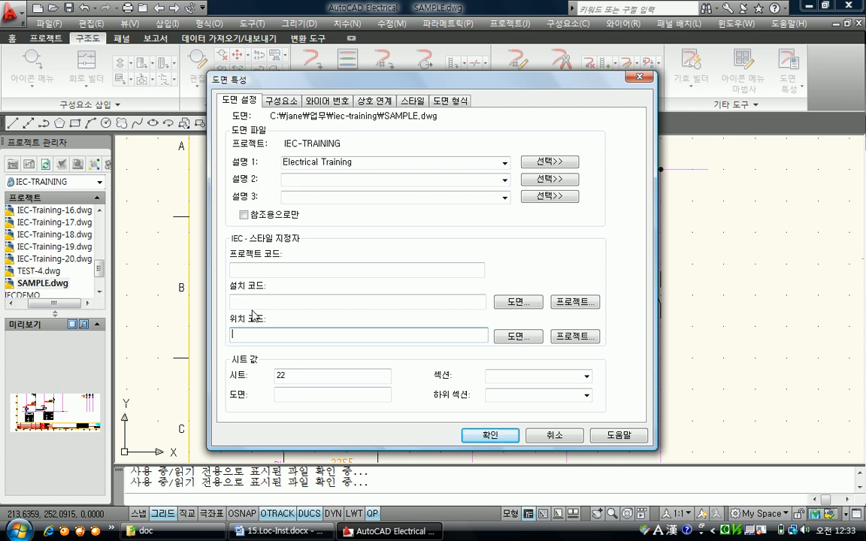
{"action": "type", "text": "MC"}
{"action": "left_click", "coordinate": [490, 435]}
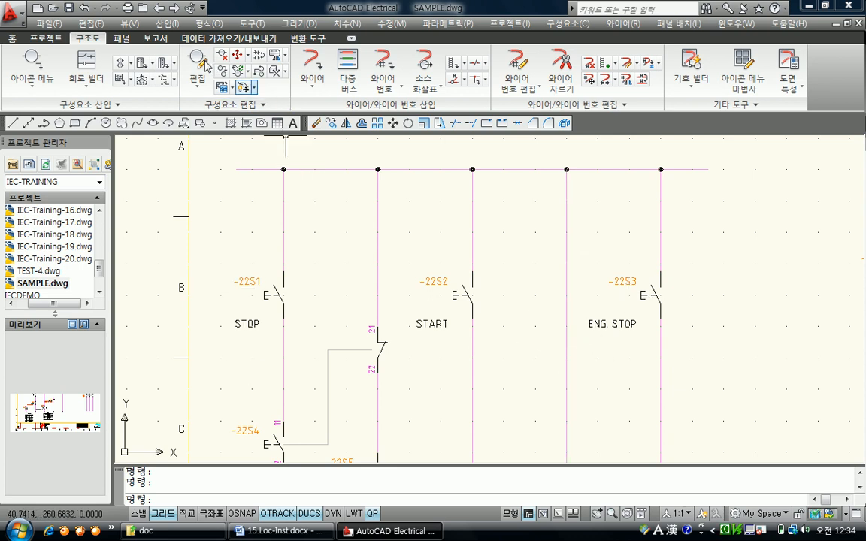
- Check which location code the START push button -22S2 takes in its component properties
{"action": "left_click", "coordinate": [198, 61]}
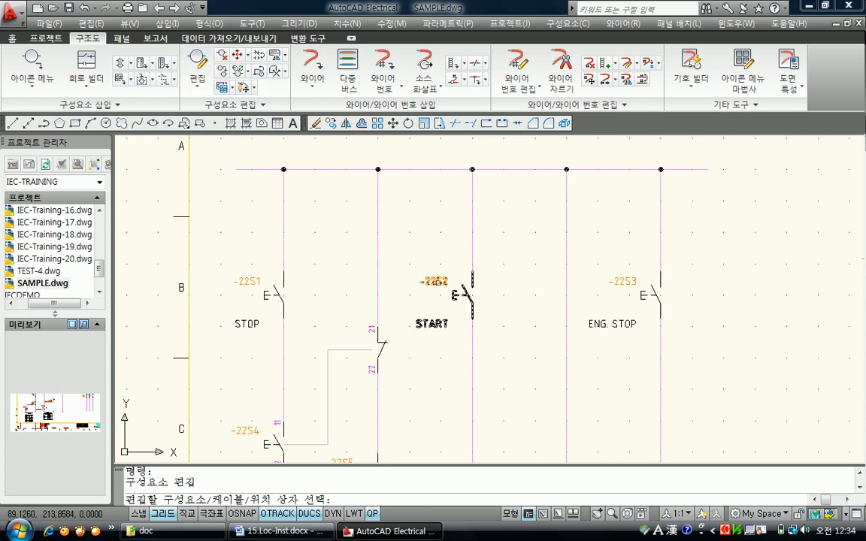
{"action": "left_click", "coordinate": [410, 293]}
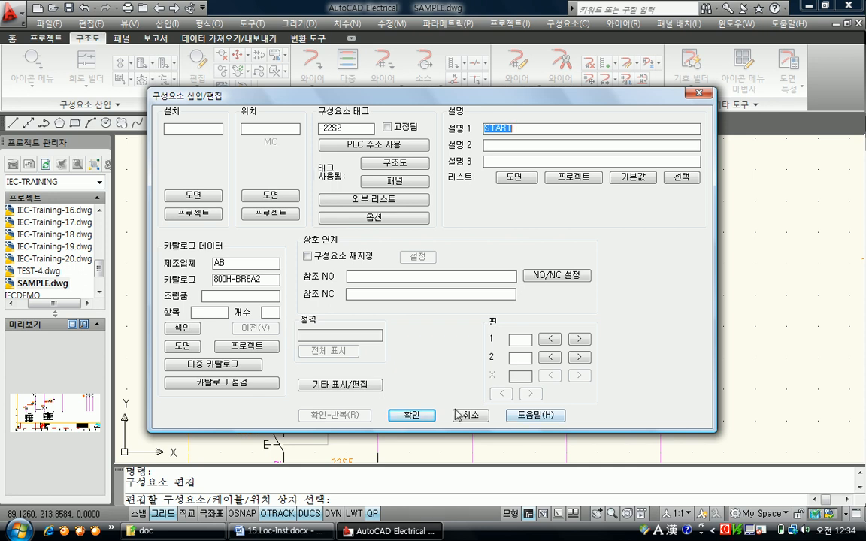
{"action": "left_click", "coordinate": [412, 415]}
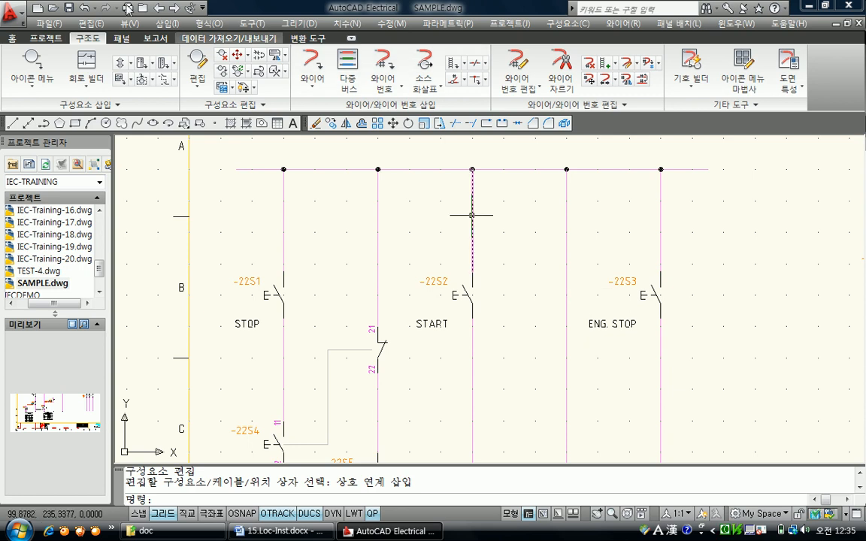
- Assign the location code OPS to the ENG. STOP push button -22S3
{"action": "left_click", "coordinate": [197, 64]}
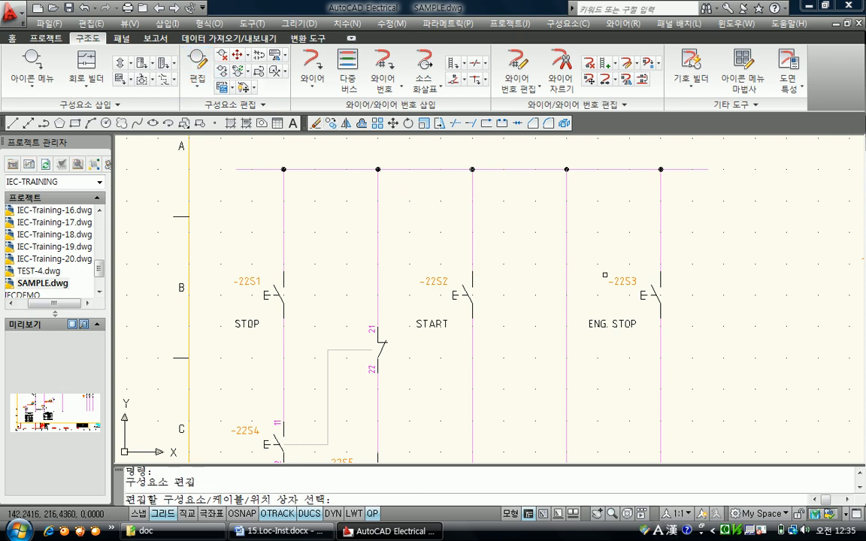
{"action": "left_click", "coordinate": [622, 300]}
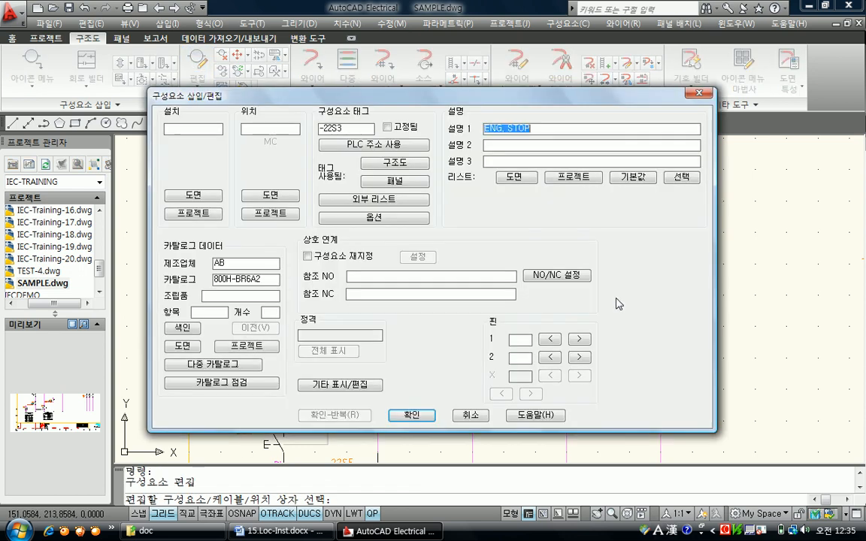
{"action": "left_click", "coordinate": [267, 130]}
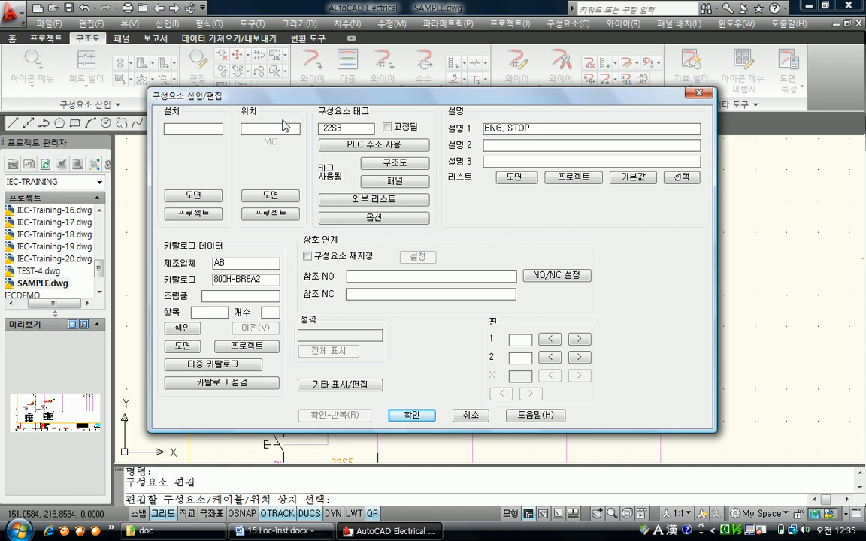
{"action": "type", "text": "OPS"}
{"action": "left_click", "coordinate": [412, 415]}
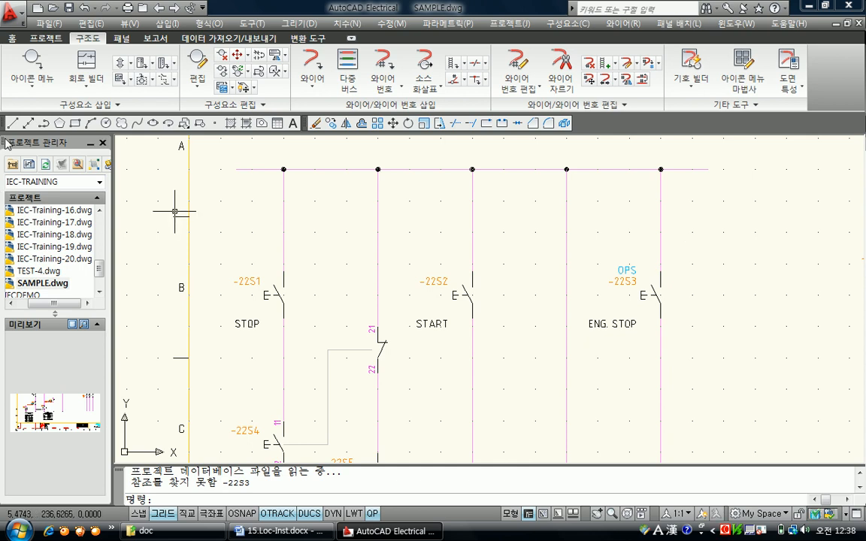
- Draw a location box around the START and ENG. STOP push buttons -22S2 and -22S3
{"action": "left_click", "coordinate": [141, 79]}
{"action": "left_click", "coordinate": [153, 79]}
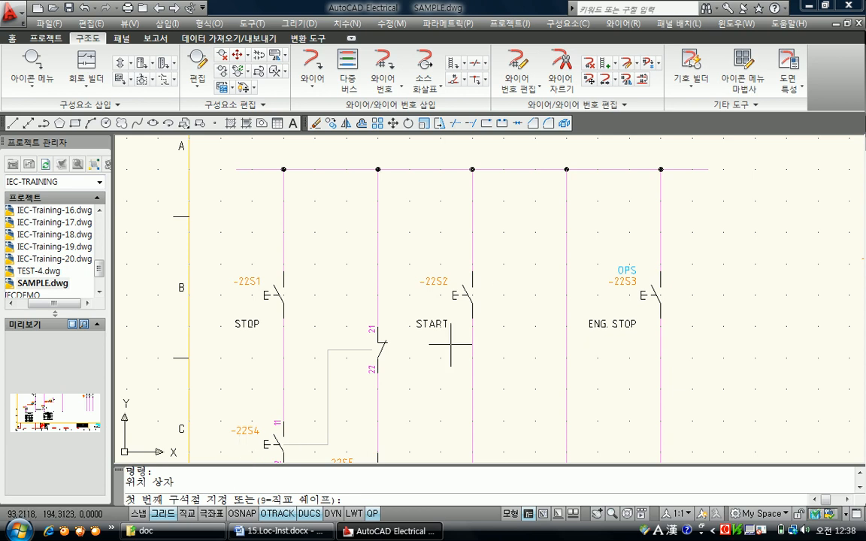
{"action": "left_click", "coordinate": [402, 250]}
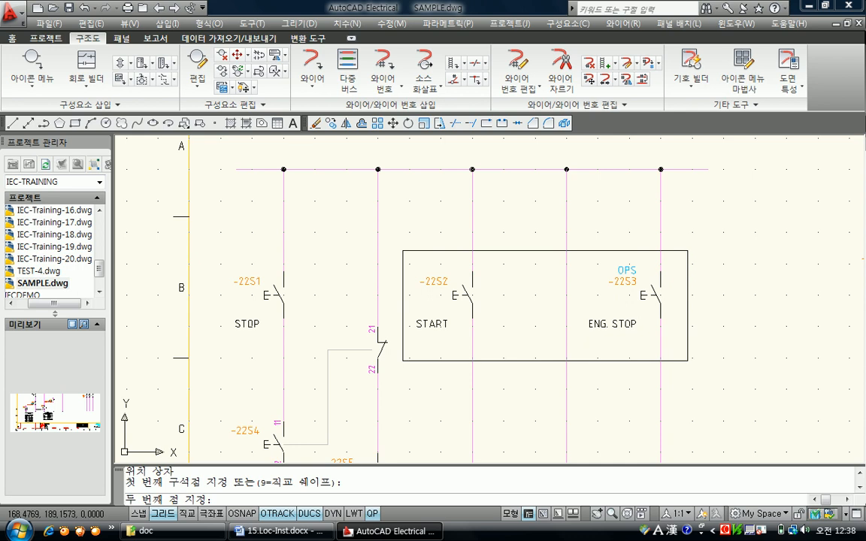
{"action": "left_click", "coordinate": [690, 358]}
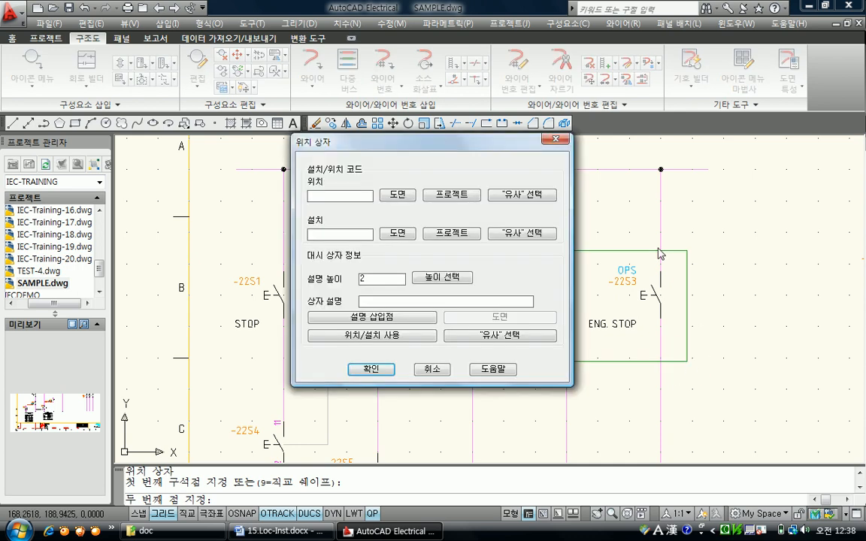
{"action": "left_click", "coordinate": [446, 141]}
{"action": "left_click_drag", "start_coordinate": [446, 141], "coordinate": [423, 144]}
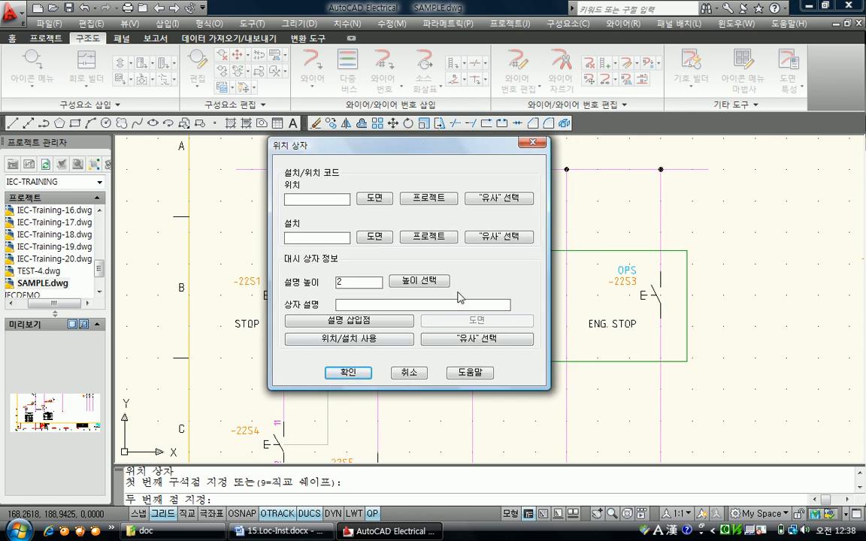
- Give the location box the location OS, description height 4 and the location as its description, updating the related child devices
{"action": "left_click", "coordinate": [331, 199]}
{"action": "type", "text": "이"}
{"action": "double_click", "coordinate": [340, 282]}
{"action": "type", "text": "4"}
{"action": "left_click", "coordinate": [345, 304]}
{"action": "left_click", "coordinate": [340, 342]}
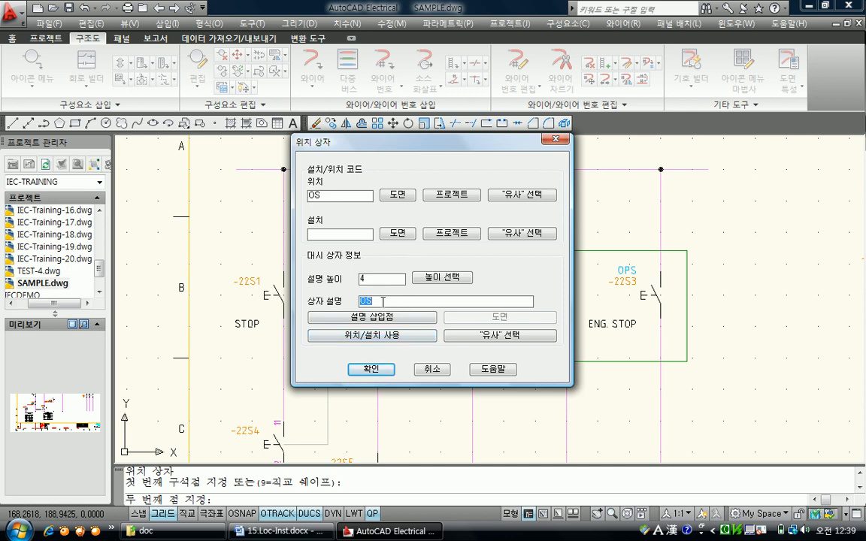
{"action": "left_click", "coordinate": [371, 369]}
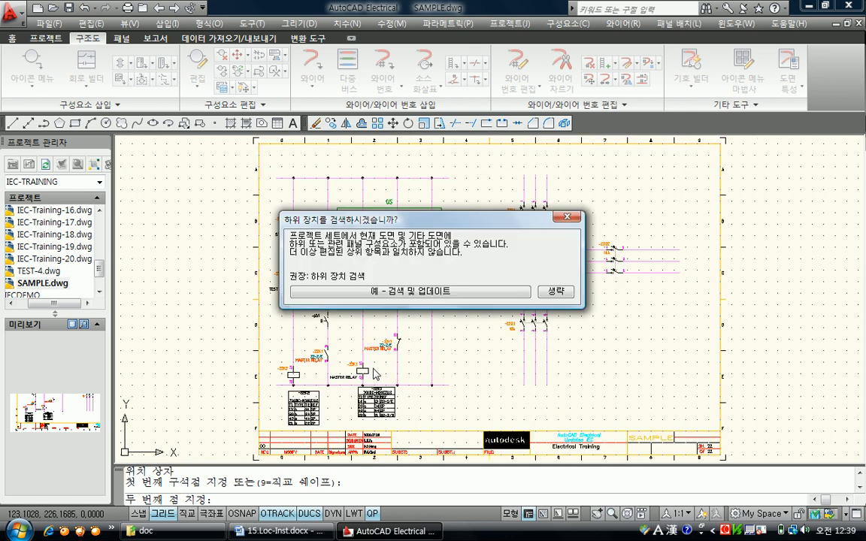
{"action": "left_click", "coordinate": [364, 290]}
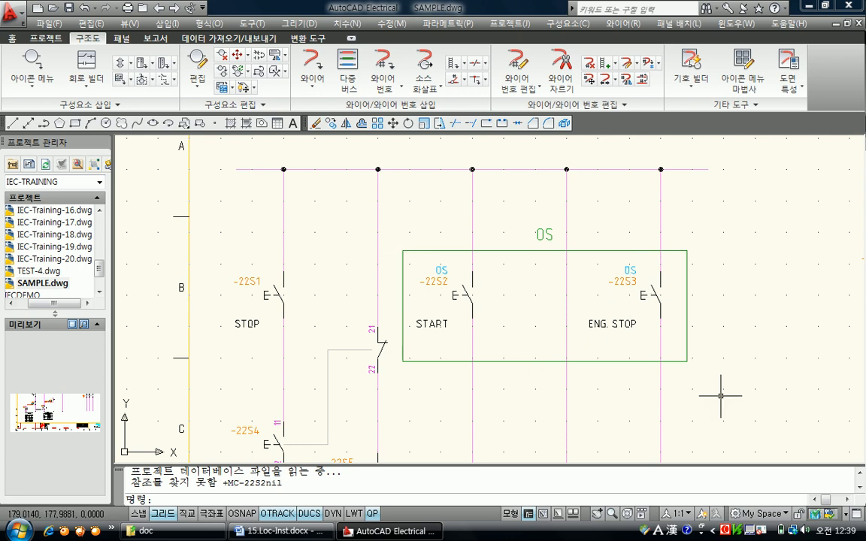
- Check the location codes of the START and ENG. STOP push buttons inside the location box
{"action": "left_click", "coordinate": [198, 71]}
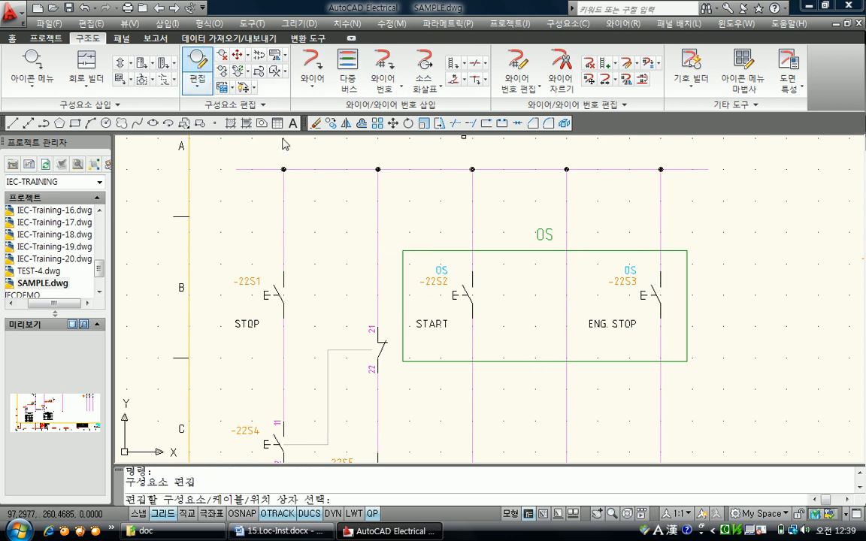
{"action": "left_click", "coordinate": [436, 289]}
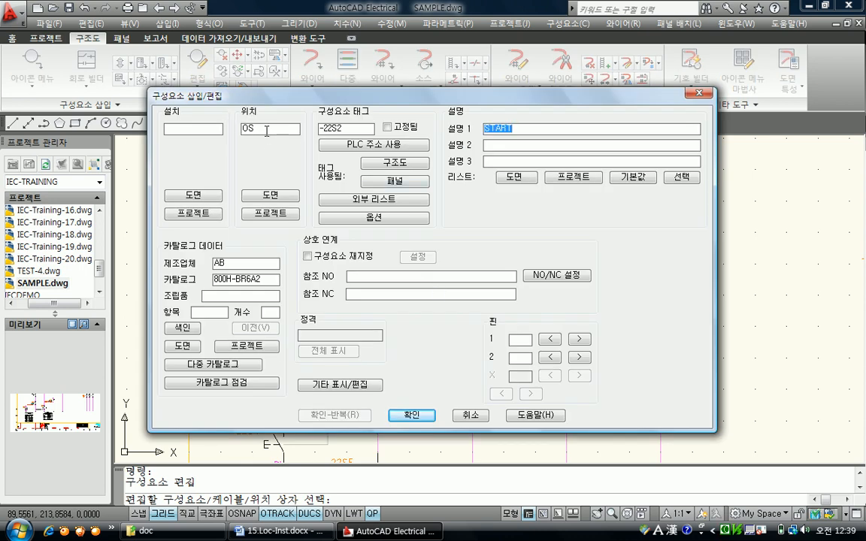
{"action": "left_click", "coordinate": [411, 415]}
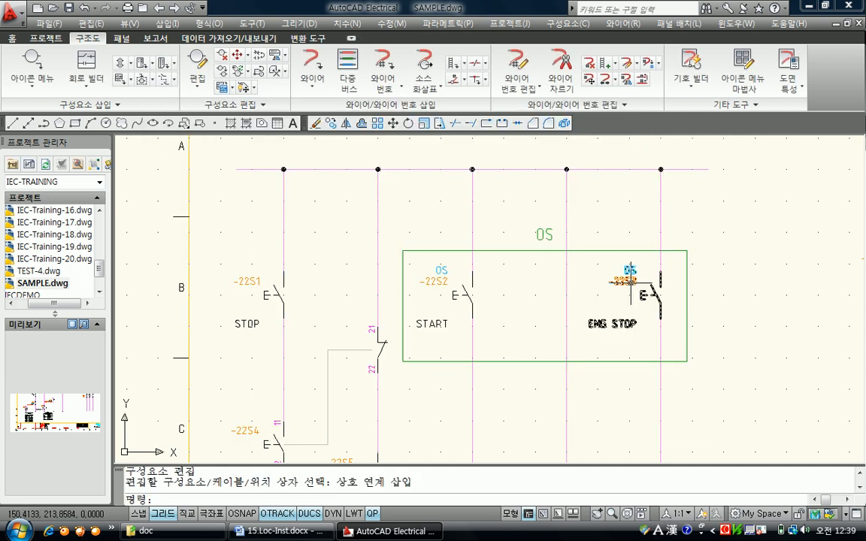
{"action": "key", "text": "Return"}
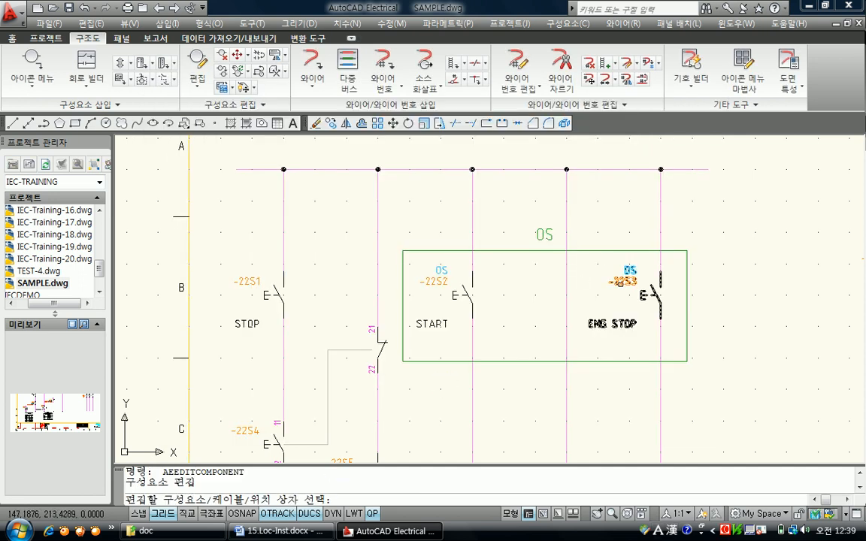
{"action": "left_click", "coordinate": [621, 282]}
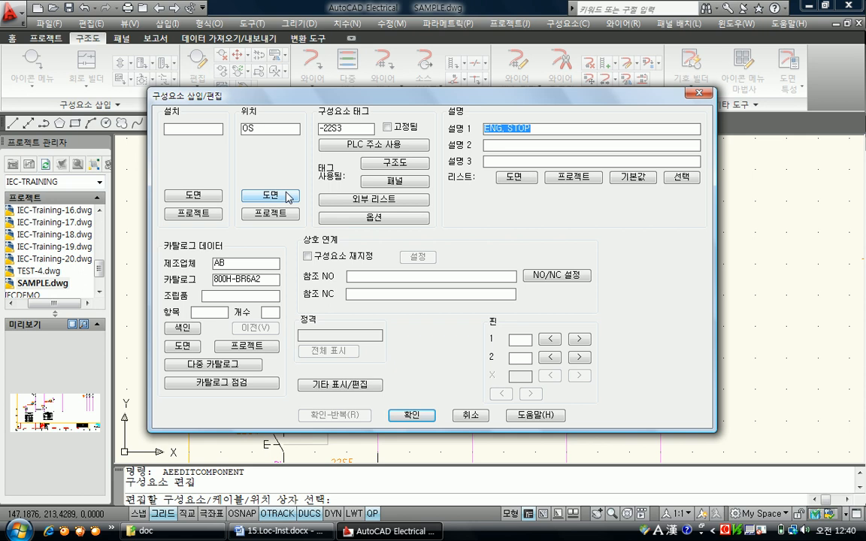
{"action": "left_click", "coordinate": [414, 415]}
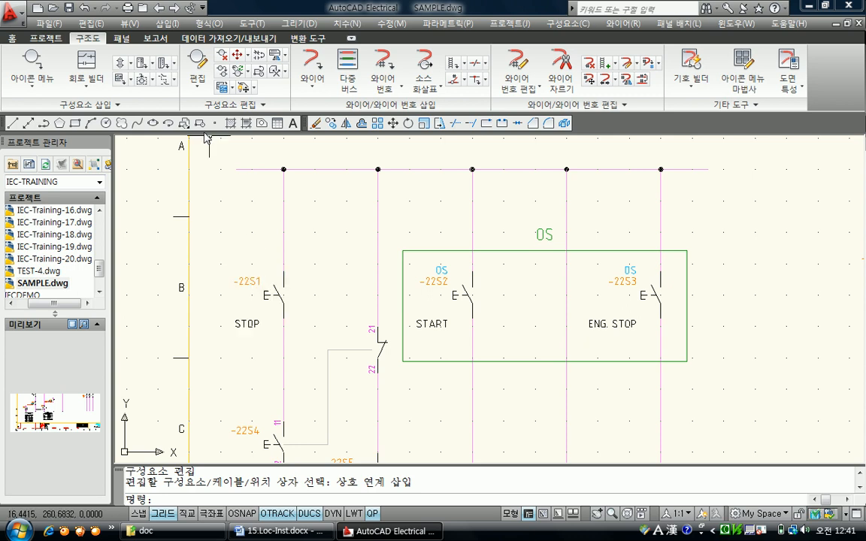
- Insert a filled triangle location symbol on the STOP push button -22S1 with the location code OPS
{"action": "left_click", "coordinate": [151, 79]}
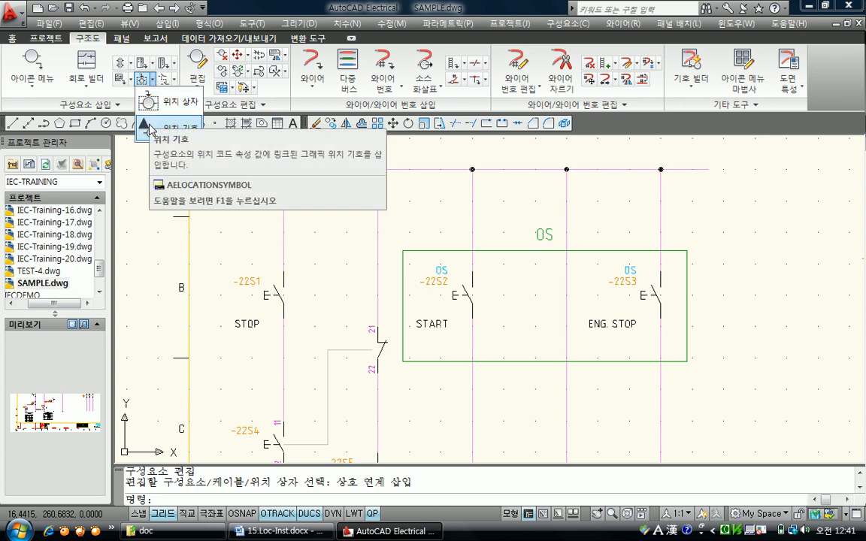
{"action": "left_click", "coordinate": [150, 128]}
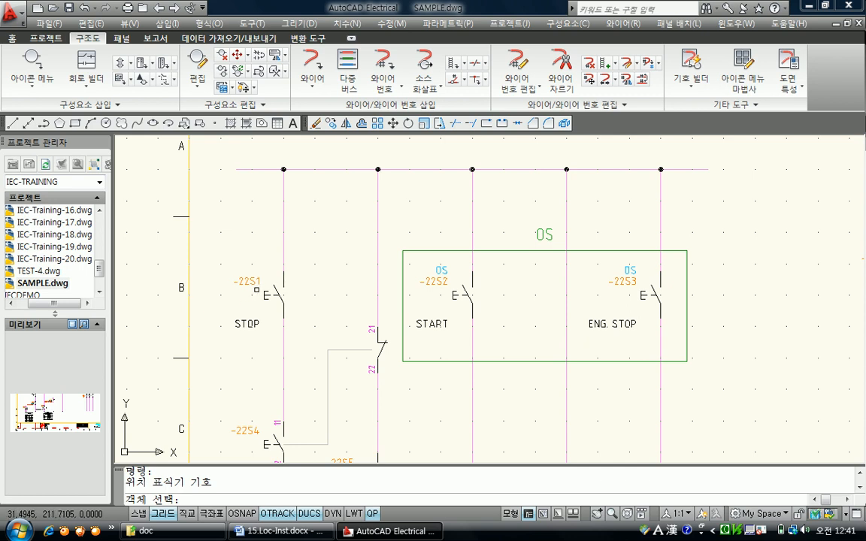
{"action": "left_click", "coordinate": [257, 291]}
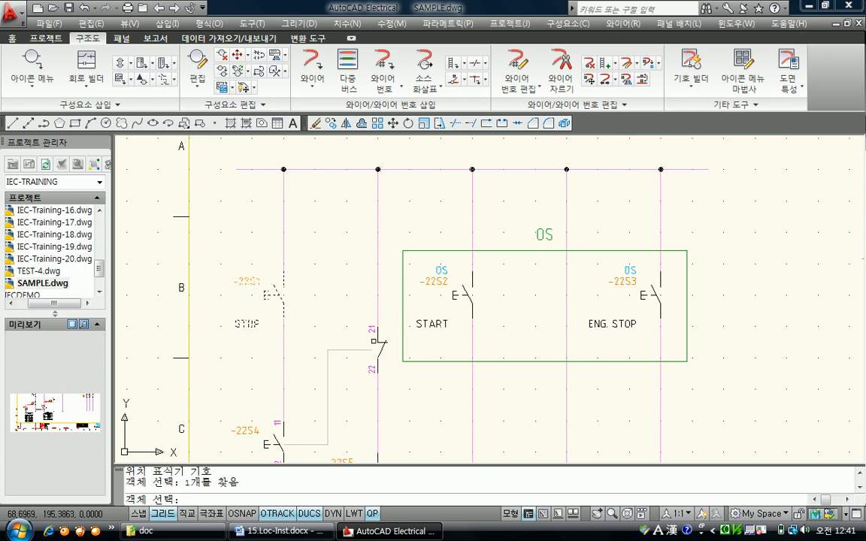
{"action": "key", "text": "Return"}
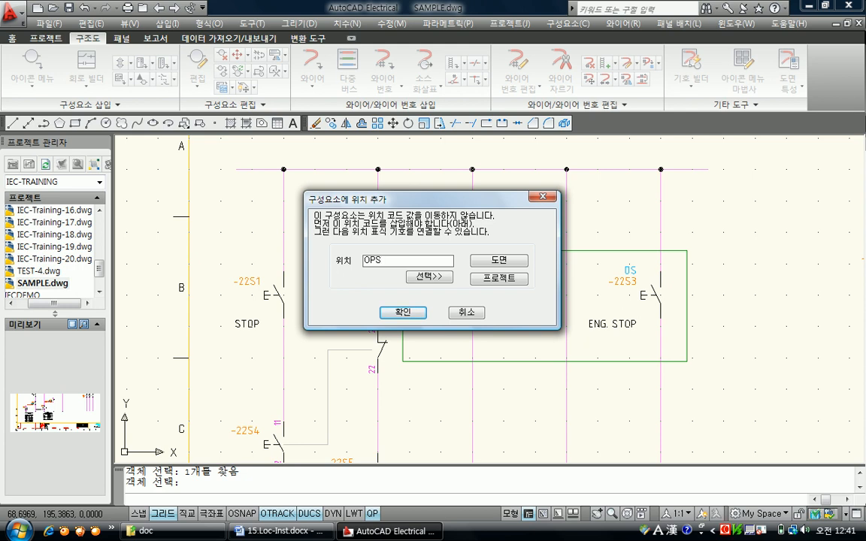
{"action": "left_click", "coordinate": [384, 314]}
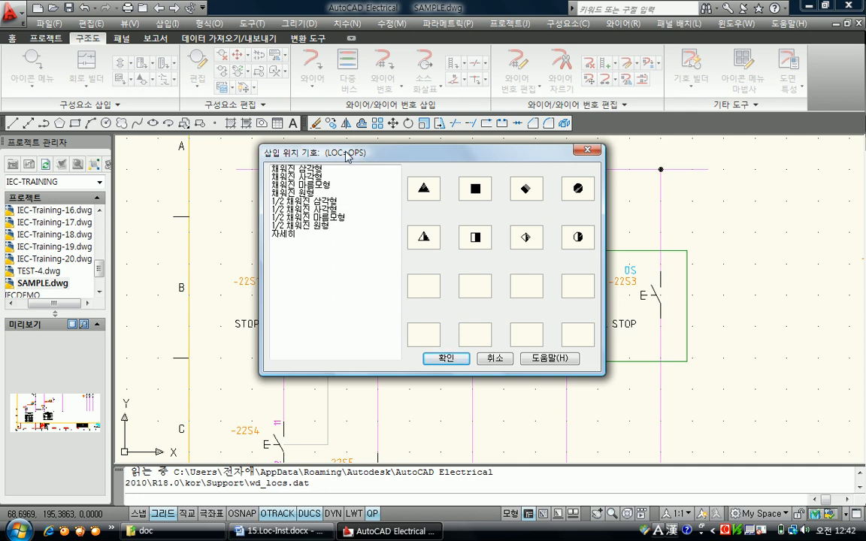
{"action": "double_click", "coordinate": [422, 188]}
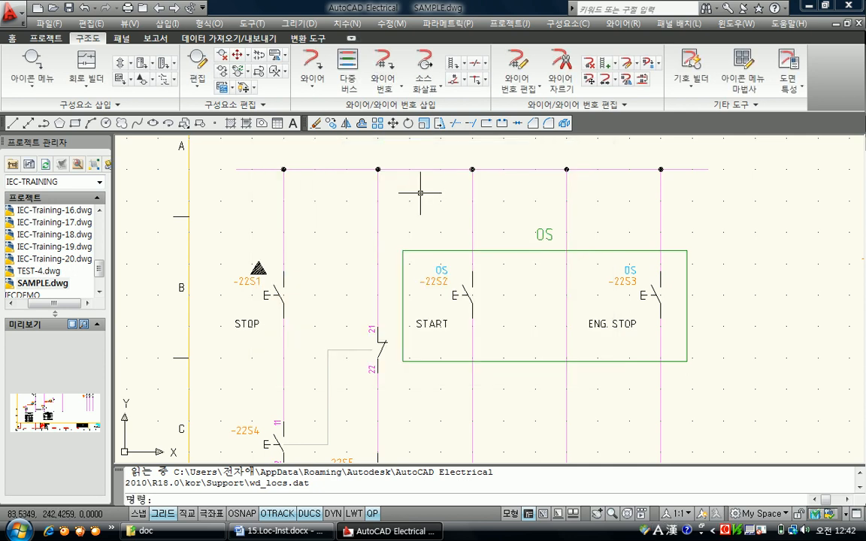
{"action": "scroll", "coordinate": [285, 295], "scroll_direction": "up", "scroll_amount": 3}
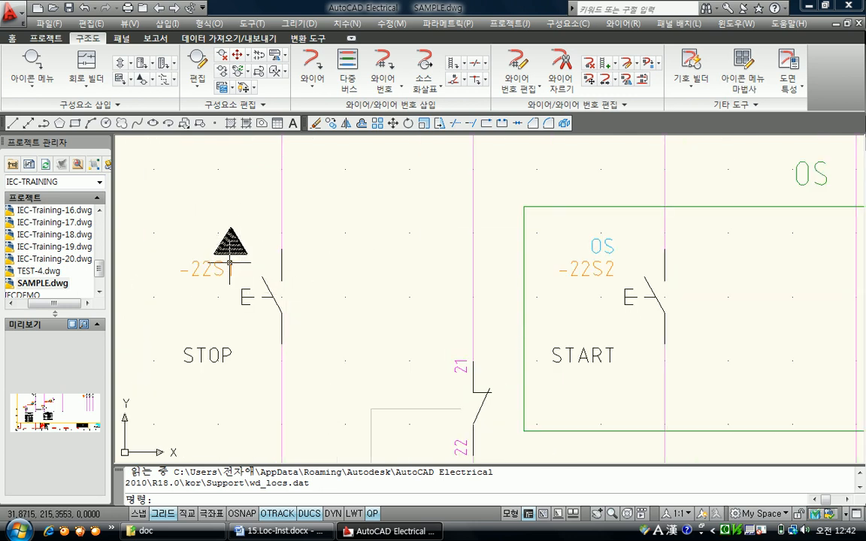
{"action": "key", "text": "Escape"}
- Set the location code of the TEST SW push button -22S4 to OPS, skipping the update of its related contact
{"action": "scroll", "coordinate": [358, 309], "scroll_direction": "down", "scroll_amount": 7}
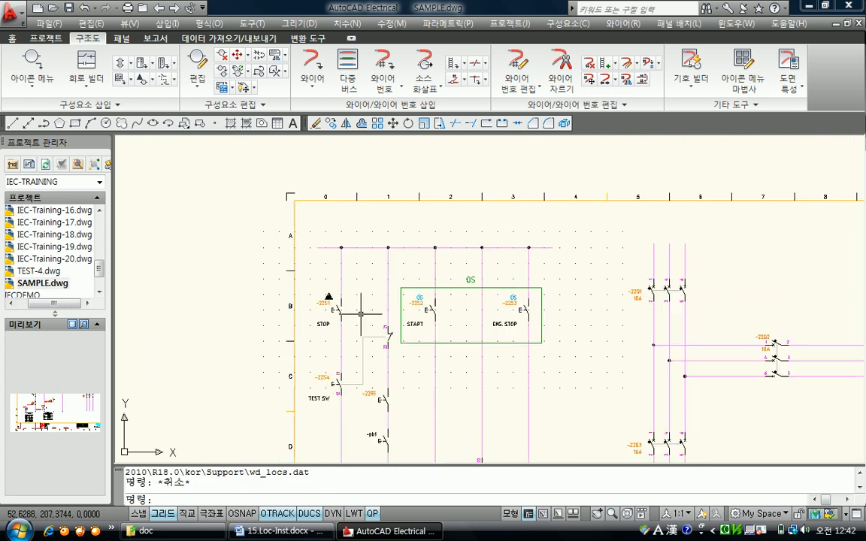
{"action": "scroll", "coordinate": [346, 312], "scroll_direction": "up", "scroll_amount": 4}
{"action": "middle_click_drag", "start_coordinate": [342, 263], "coordinate": [336, 254]}
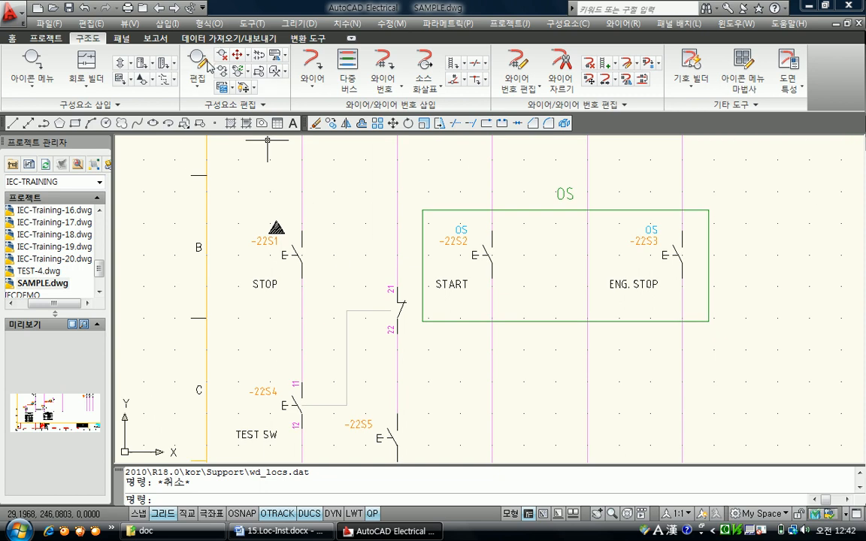
{"action": "left_click", "coordinate": [197, 68]}
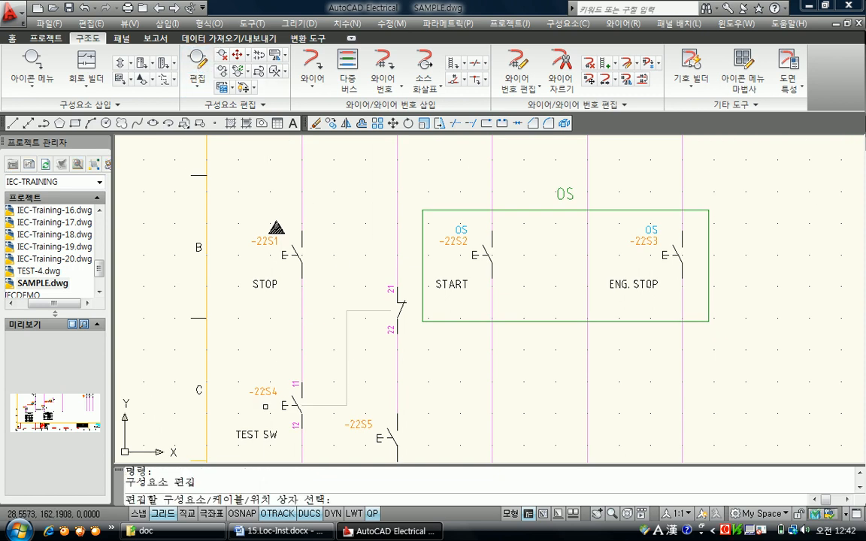
{"action": "left_click", "coordinate": [295, 399]}
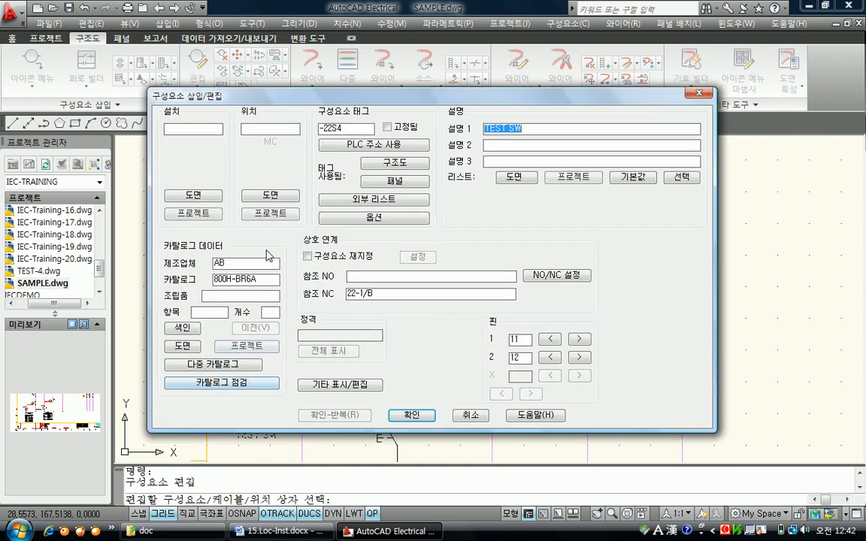
{"action": "left_click", "coordinate": [270, 129]}
{"action": "type", "text": "OS"}
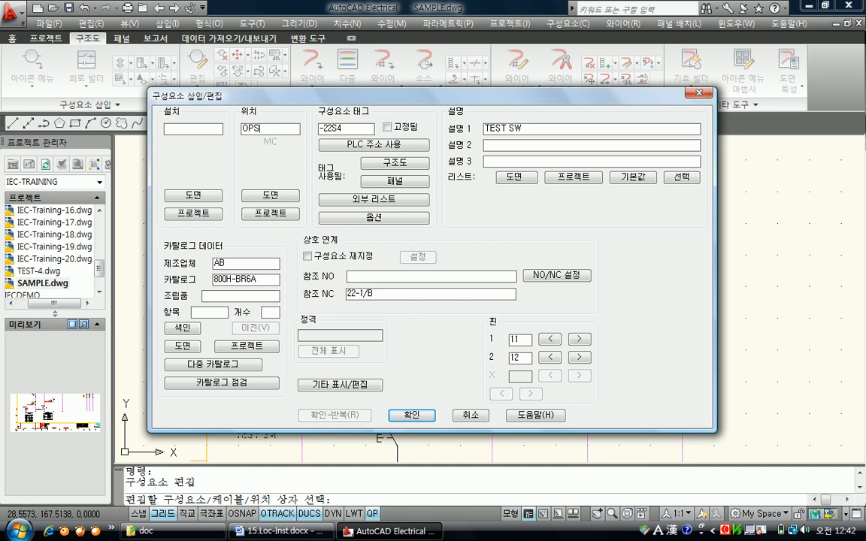
{"action": "left_click", "coordinate": [391, 415]}
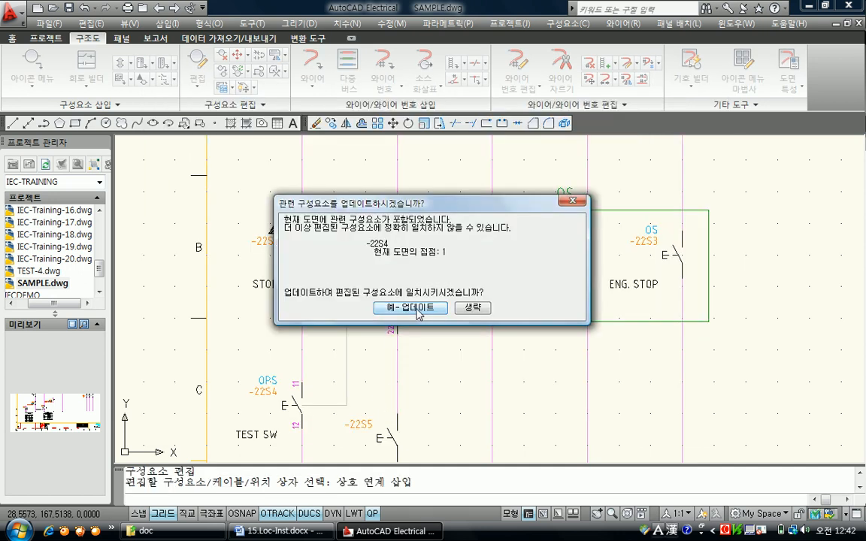
{"action": "left_click", "coordinate": [474, 308]}
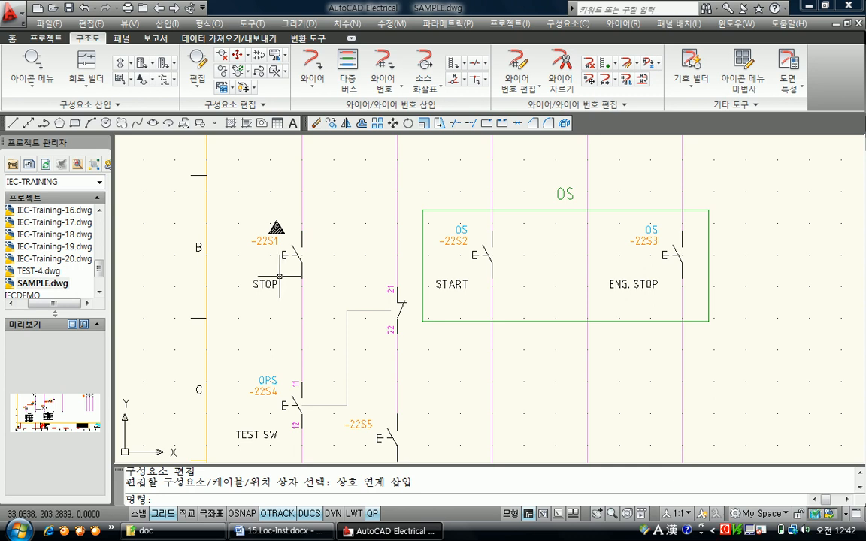
- Insert a location symbol on the TEST SW push button -22S4 in place of its location code text
{"action": "left_click", "coordinate": [154, 79]}
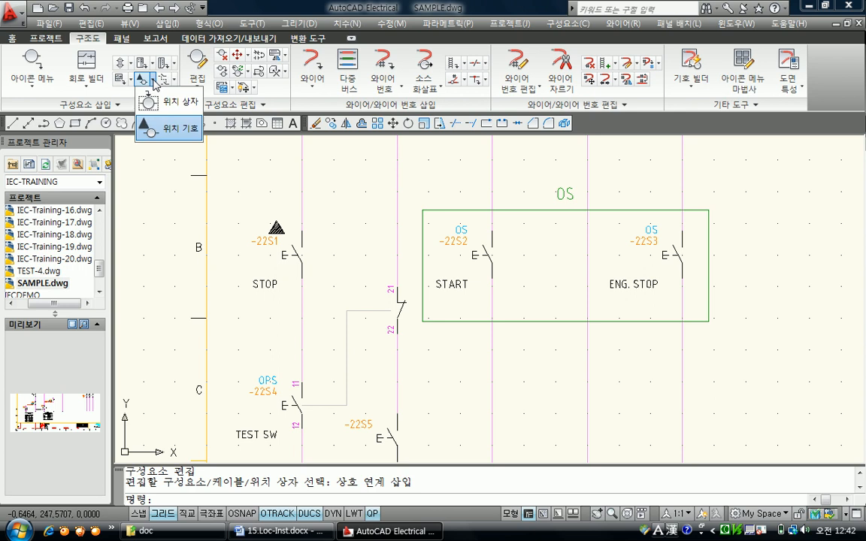
{"action": "left_click", "coordinate": [167, 124]}
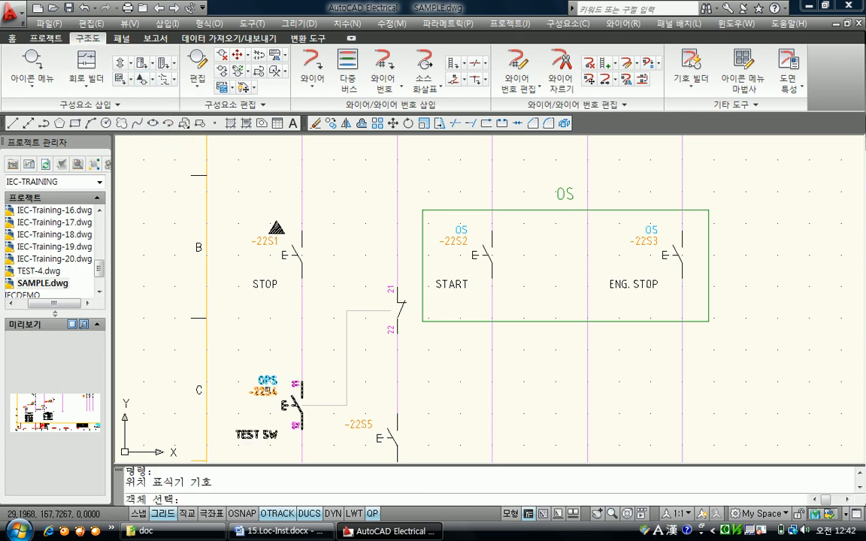
{"action": "left_click", "coordinate": [271, 391]}
{"action": "key", "text": "Return"}
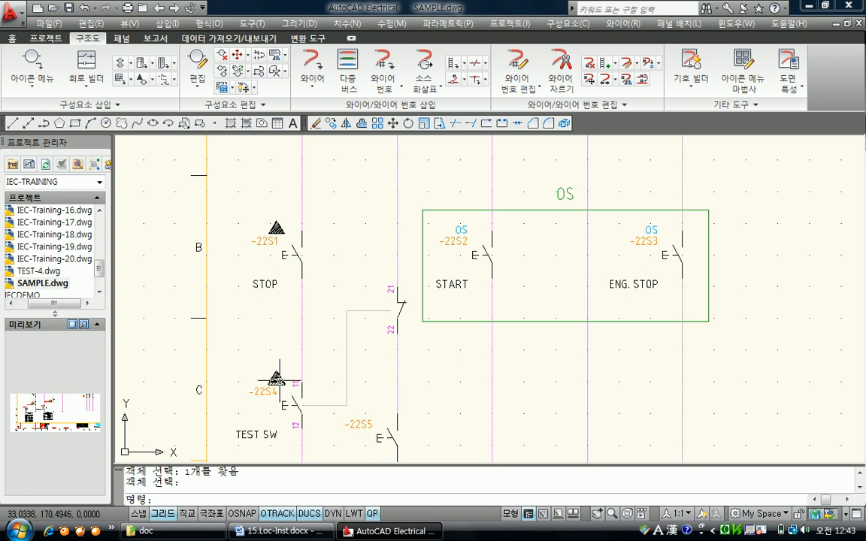
- Check the location code of the START push button -22S2 in its component properties without changing anything
{"action": "scroll", "coordinate": [284, 346], "scroll_direction": "down", "scroll_amount": 2}
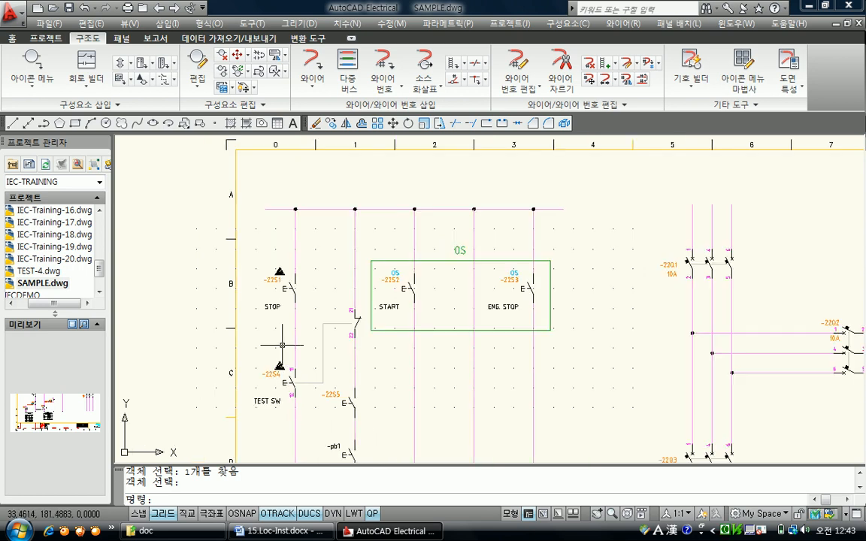
{"action": "middle_click_drag", "start_coordinate": [284, 345], "coordinate": [273, 348]}
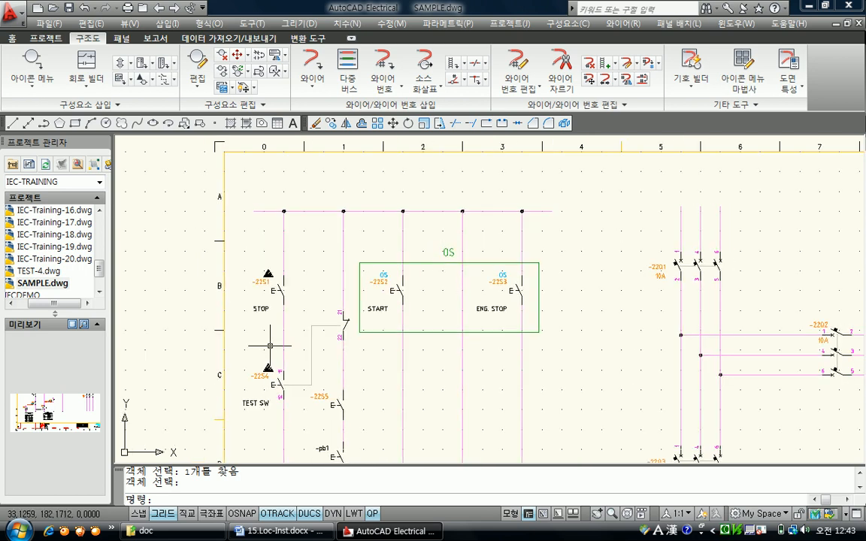
{"action": "scroll", "coordinate": [269, 346], "scroll_direction": "up", "scroll_amount": 2}
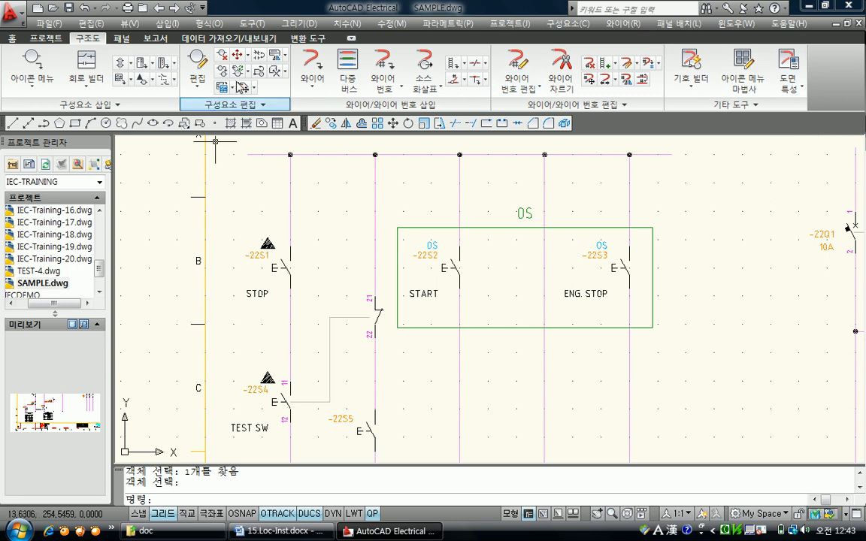
{"action": "left_click", "coordinate": [197, 76]}
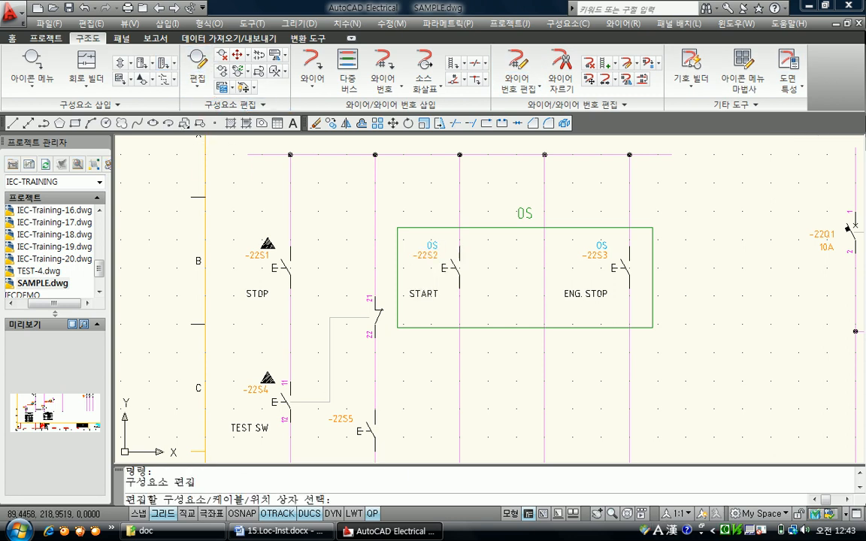
{"action": "left_click", "coordinate": [432, 247]}
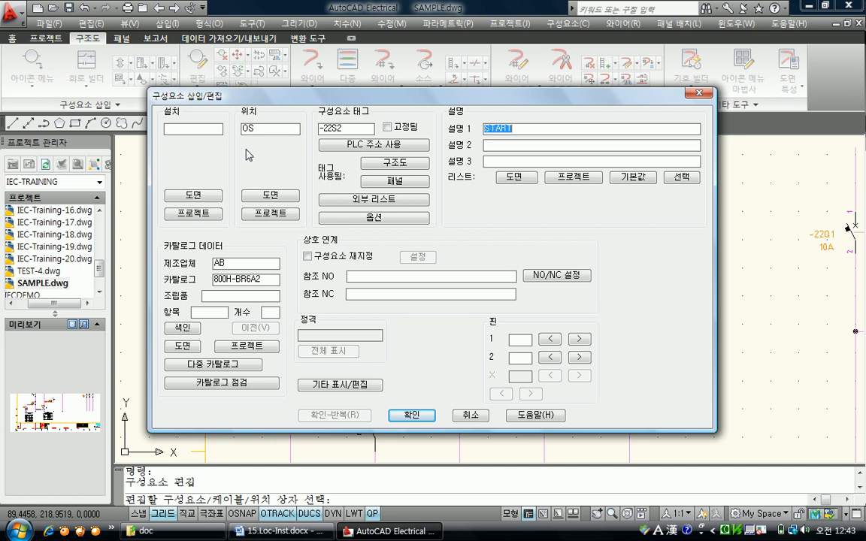
{"action": "left_click", "coordinate": [466, 415]}
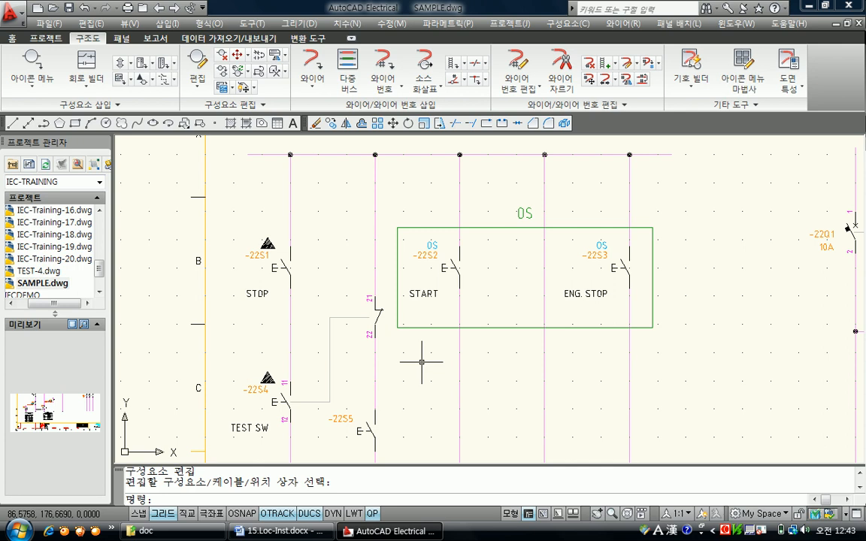